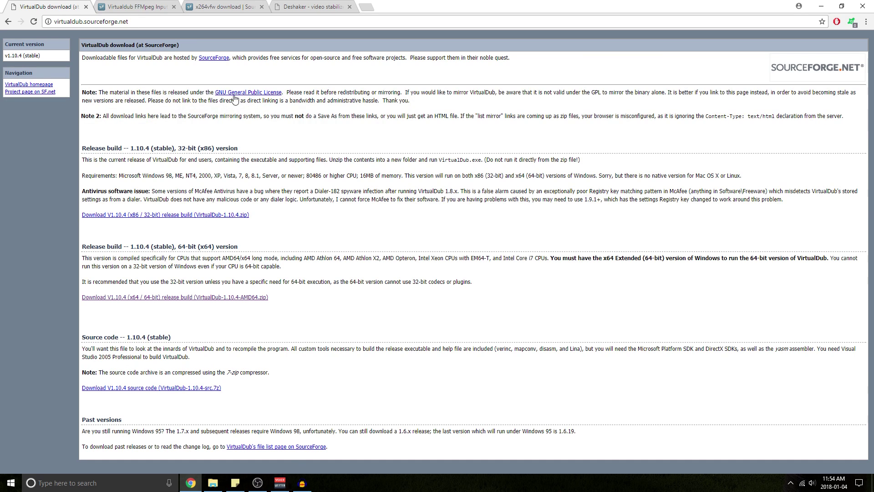
# - Review the FFMpeg Input Plugin and x264vfw download pages, ending on the Deshaker stabilizer page
pyautogui.click(142, 6)
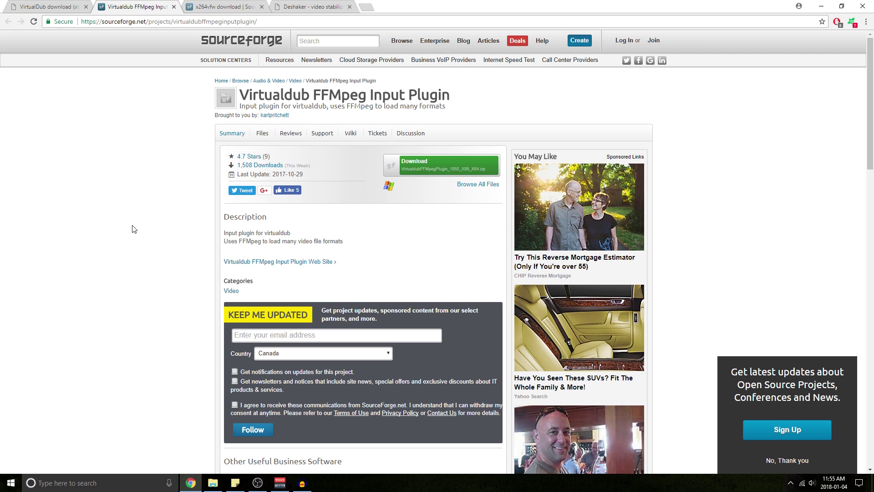
pyautogui.click(230, 6)
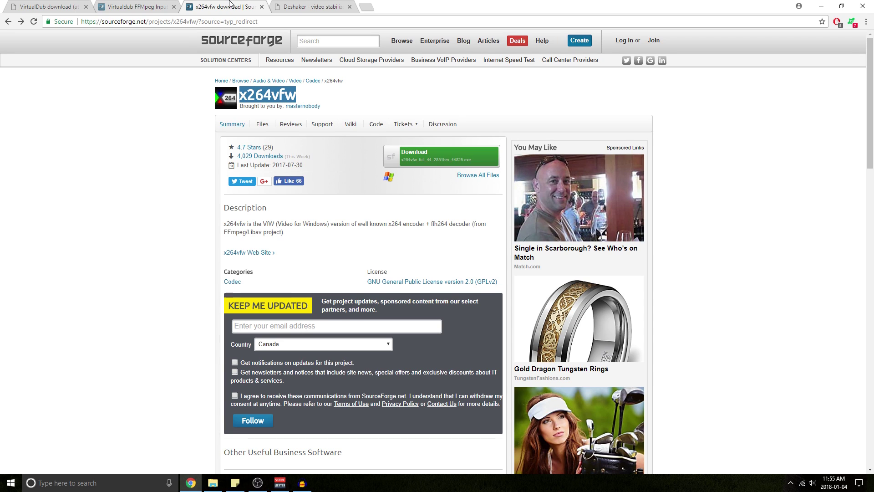
pyautogui.click(296, 6)
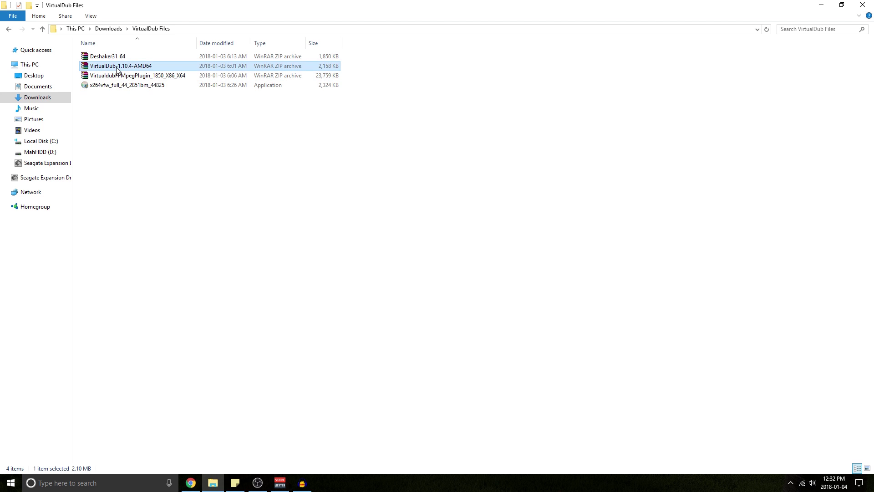
# - Extract the VirtualDub-1.10.4-AMD64 archive with WinRAR and open its folder
pyautogui.rightClick(118, 69)
pyautogui.click(143, 94)
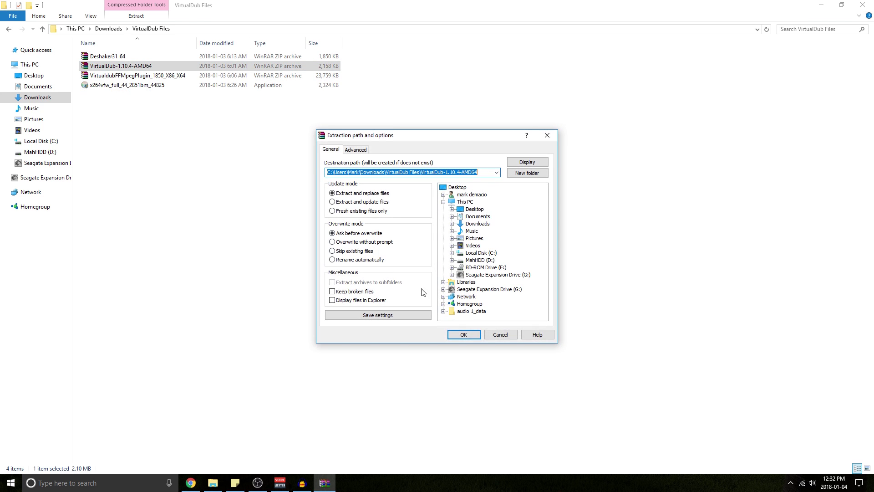
pyautogui.click(463, 335)
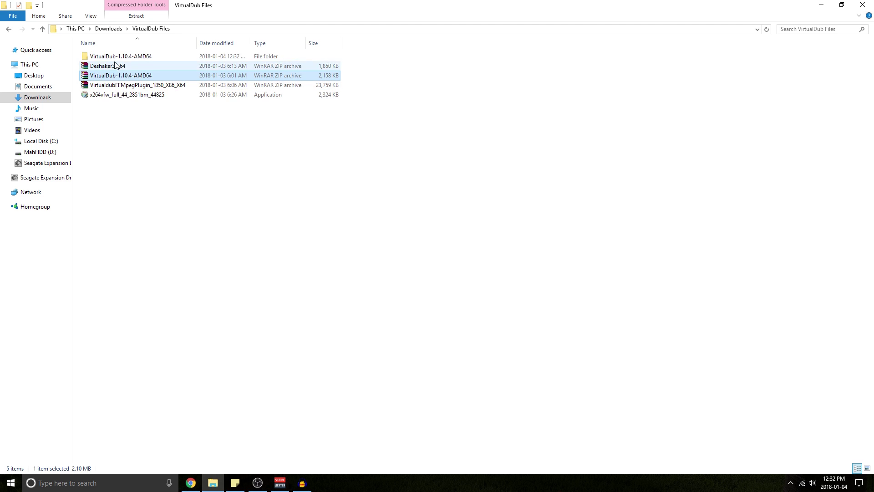
pyautogui.doubleClick(110, 59)
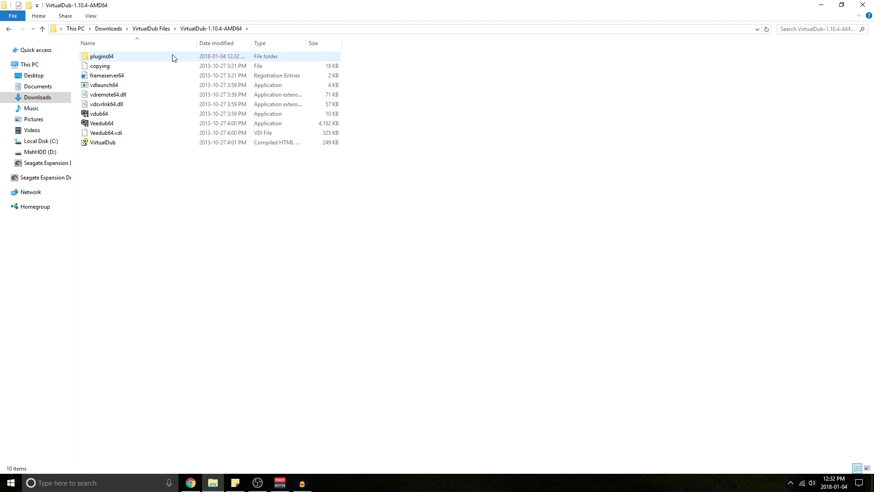
# - Extract the Deshaker31_64 archive and copy Deshaker_64.vdf
pyautogui.click(152, 29)
pyautogui.rightClick(120, 67)
pyautogui.click(157, 95)
pyautogui.click(462, 336)
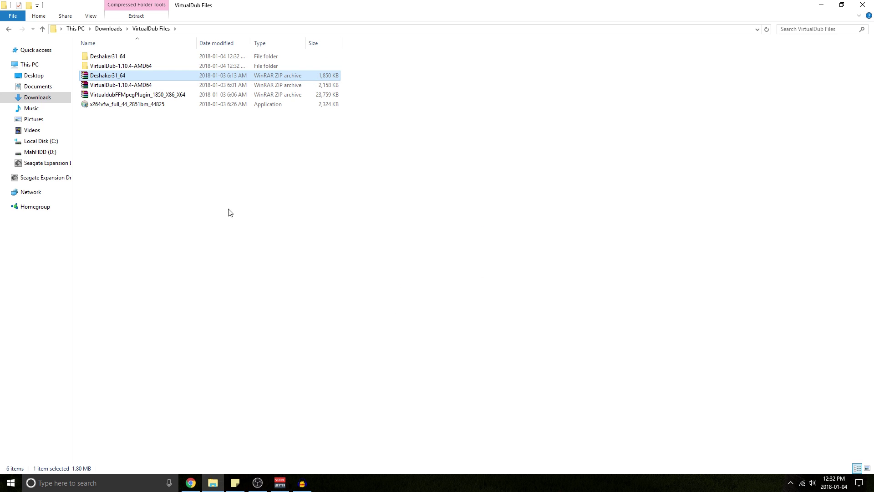
pyautogui.doubleClick(115, 60)
pyautogui.rightClick(115, 59)
pyautogui.click(165, 174)
# - Paste Deshaker_64.vdf into VirtualDub's plugins64 folder
pyautogui.press('BackSpace')
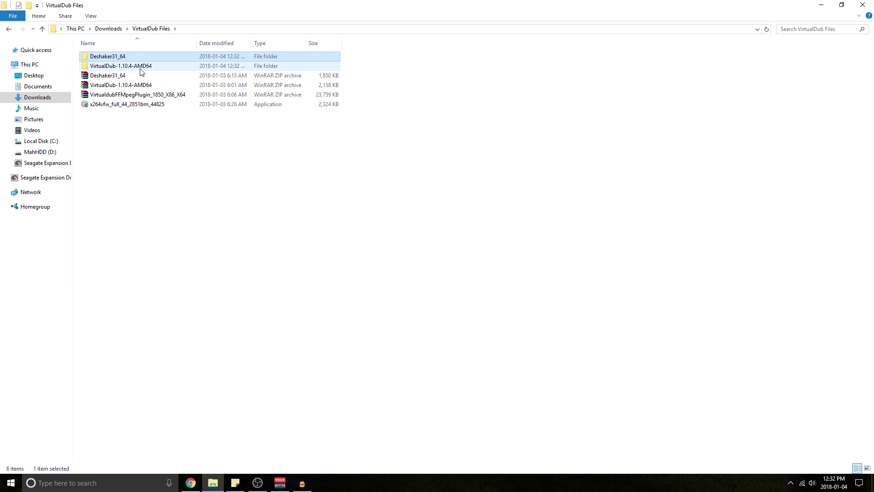
pyautogui.doubleClick(136, 67)
pyautogui.doubleClick(132, 57)
pyautogui.rightClick(150, 123)
pyautogui.click(177, 187)
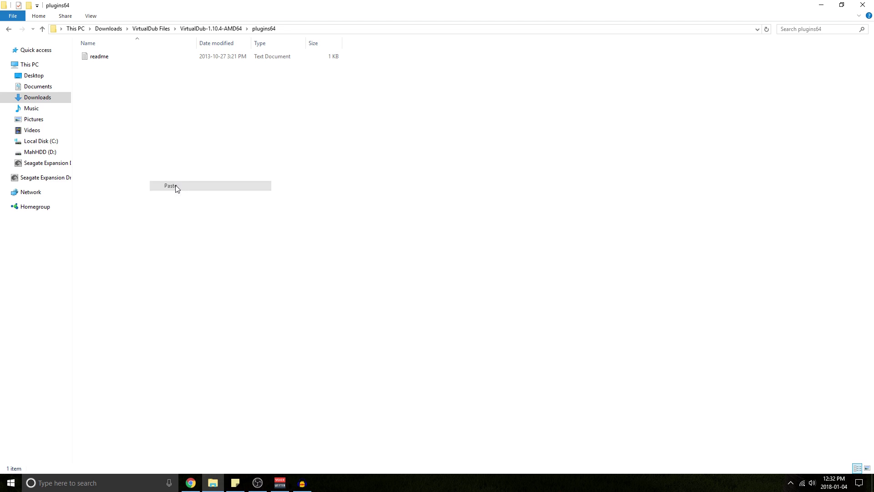
pyautogui.click(165, 28)
# - Extract the VirtualdubFFMpegPlugin_1850_X86_X64 archive and open its plugins64 folder
pyautogui.click(131, 94)
pyautogui.rightClick(131, 95)
pyautogui.click(161, 123)
pyautogui.click(455, 337)
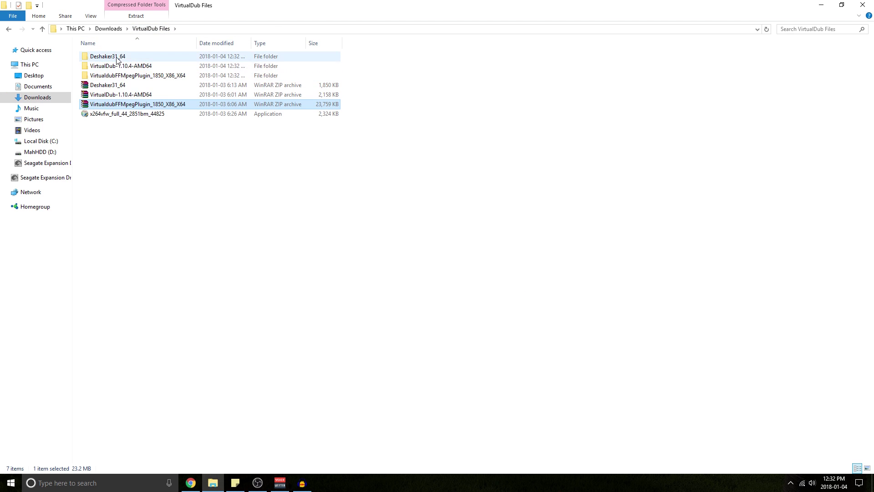
pyautogui.doubleClick(124, 75)
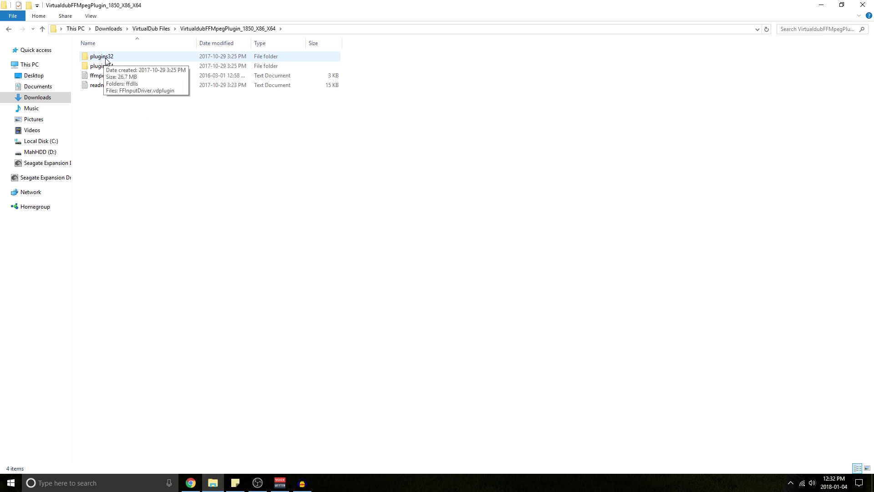
pyautogui.doubleClick(114, 68)
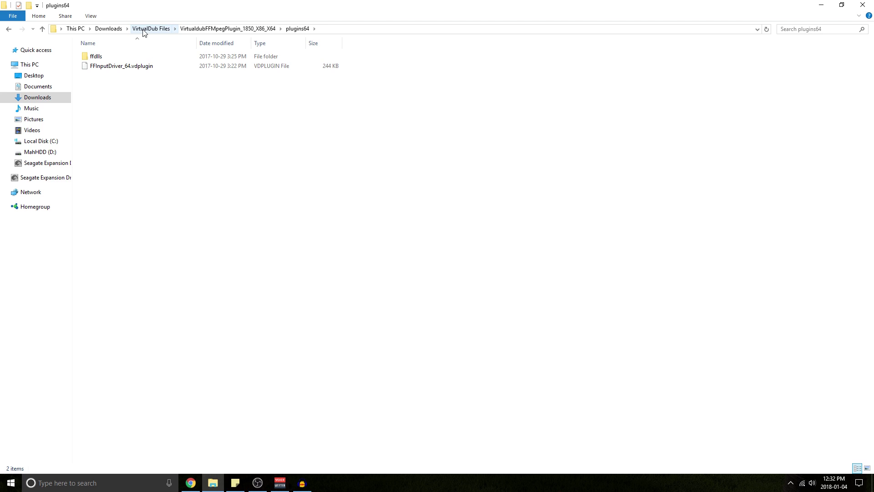
# - Move ffdlls and FFInputDriver_64.vdplugin into VirtualDub's plugins64 folder
pyautogui.moveTo(130, 92); pyautogui.dragTo(93, 55)
pyautogui.rightClick(112, 66)
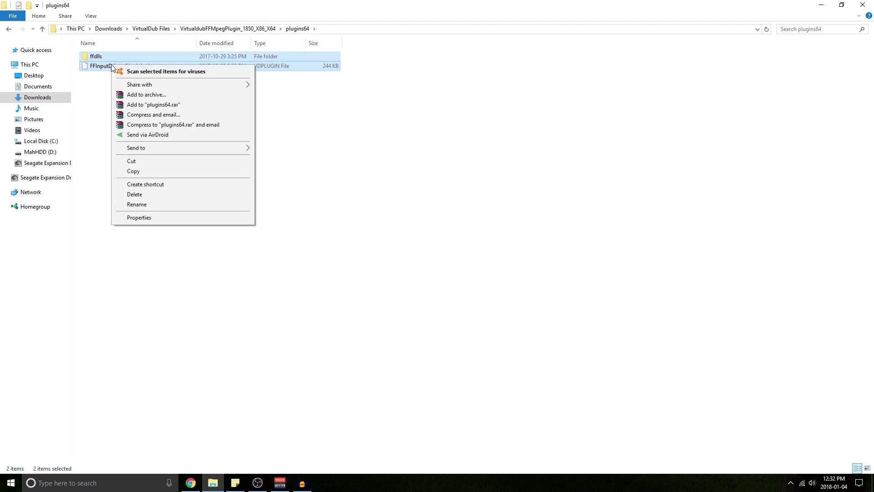
pyautogui.click(132, 161)
pyautogui.click(157, 30)
pyautogui.doubleClick(116, 66)
pyautogui.doubleClick(116, 58)
pyautogui.rightClick(177, 111)
pyautogui.click(187, 173)
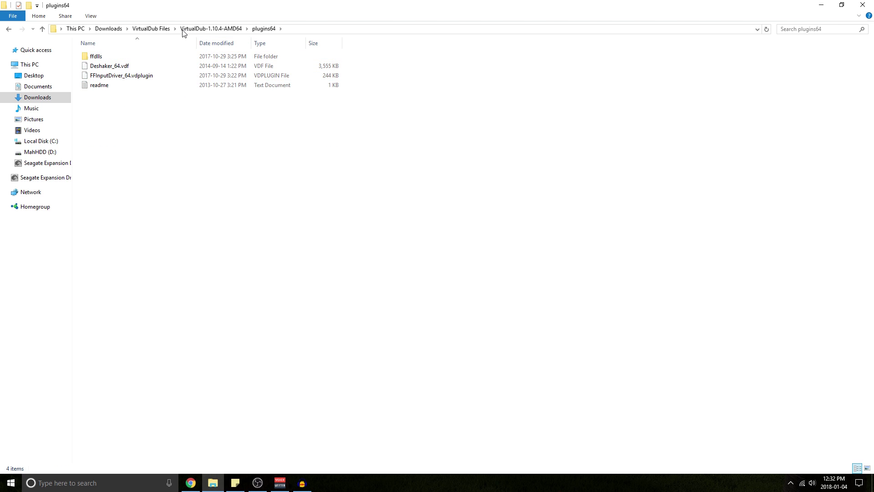
# - Install the x264vfw codec with all components, then launch VirtualDub via Veedub64
pyautogui.click(153, 29)
pyautogui.doubleClick(127, 114)
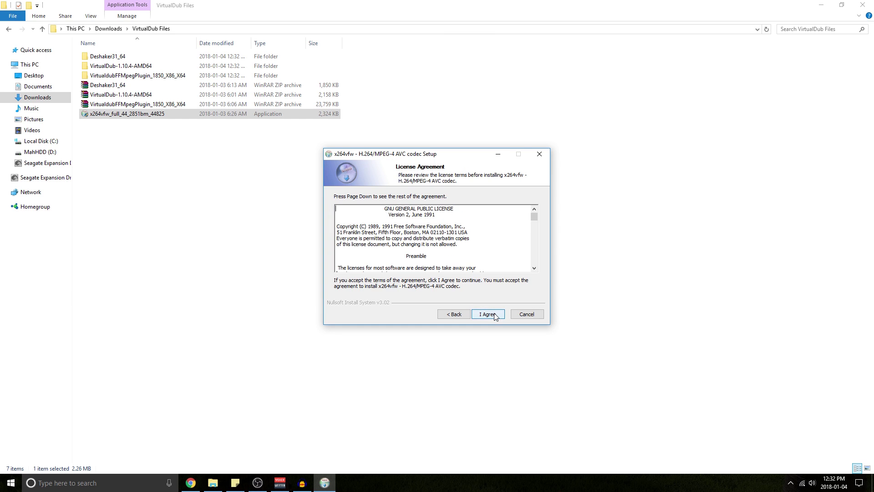
pyautogui.click(495, 313)
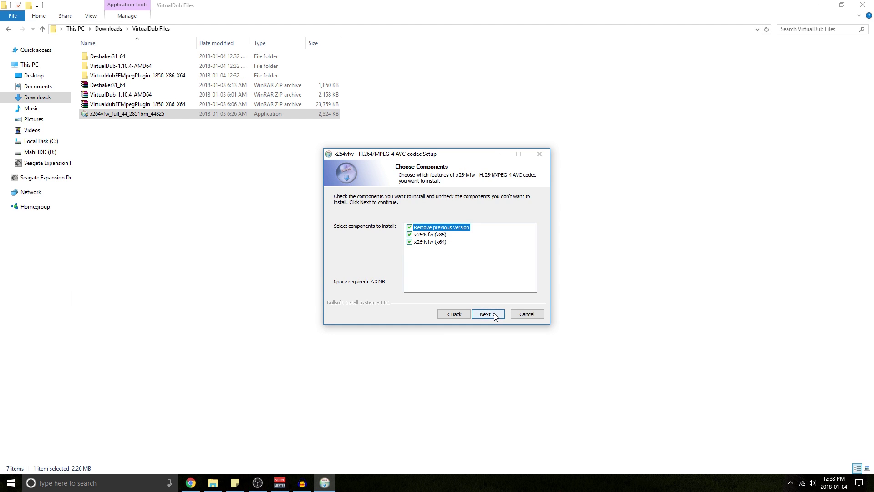
pyautogui.click(495, 313)
pyautogui.click(494, 314)
pyautogui.click(495, 314)
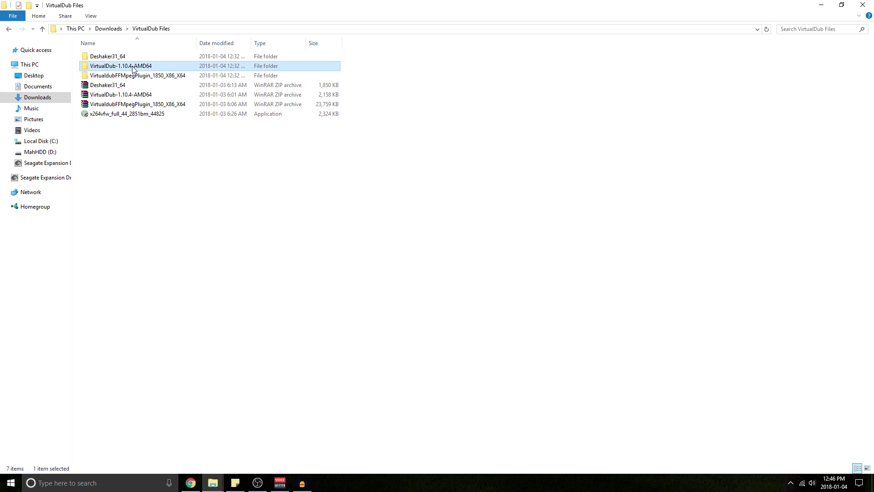
pyautogui.doubleClick(137, 66)
pyautogui.doubleClick(106, 123)
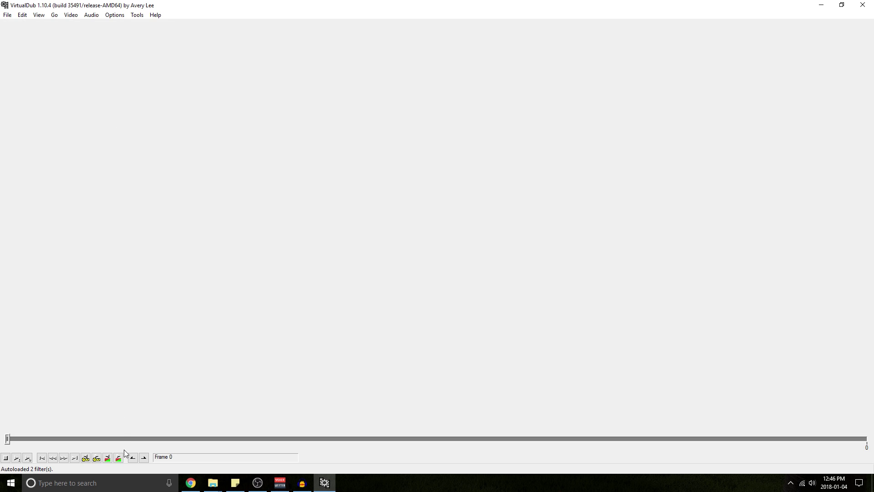
# - Load Bunny Close-up.mp4 by dragging it from the Video Stabilization Test folder into VirtualDub
pyautogui.moveTo(213, 482)
pyautogui.click(270, 444)
pyautogui.moveTo(557, 59); pyautogui.dragTo(293, 103)
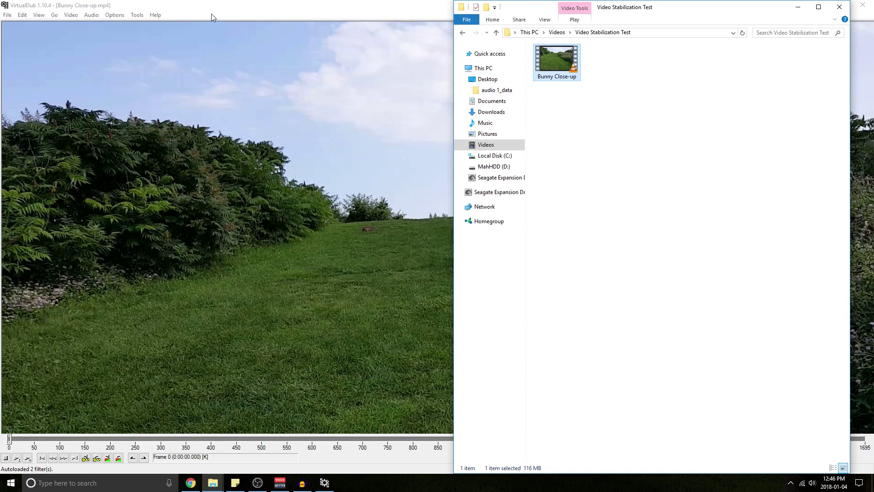
pyautogui.click(213, 5)
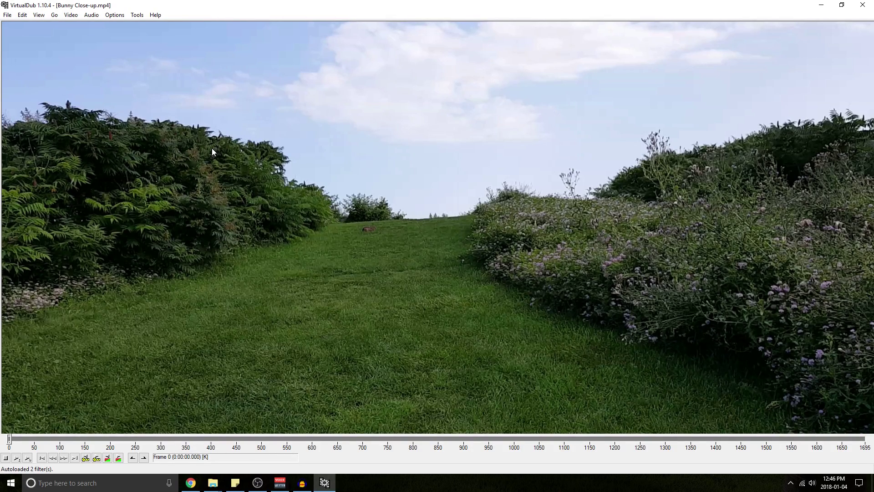
# - Set both the input and output panes to 50% zoom
pyautogui.rightClick(212, 150)
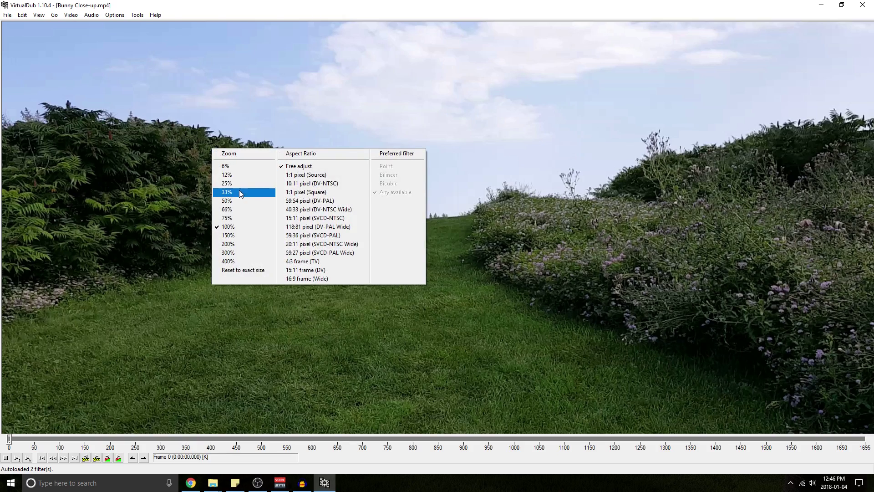
pyautogui.click(228, 203)
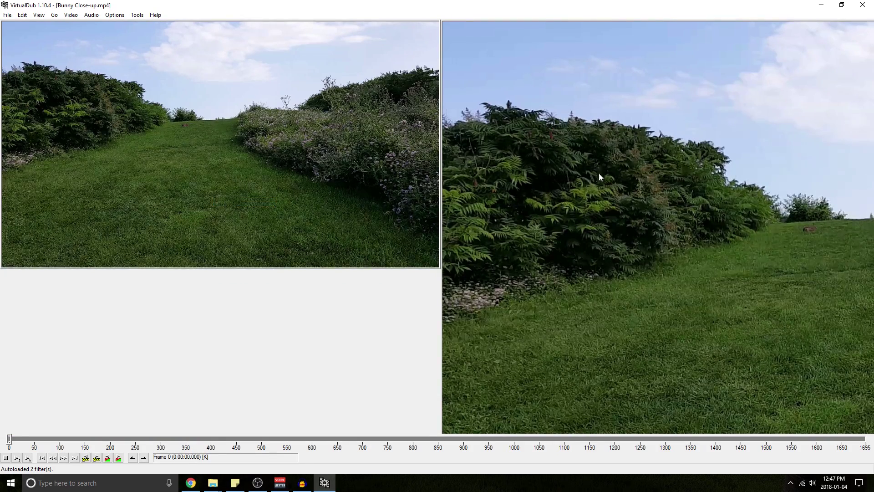
pyautogui.rightClick(558, 144)
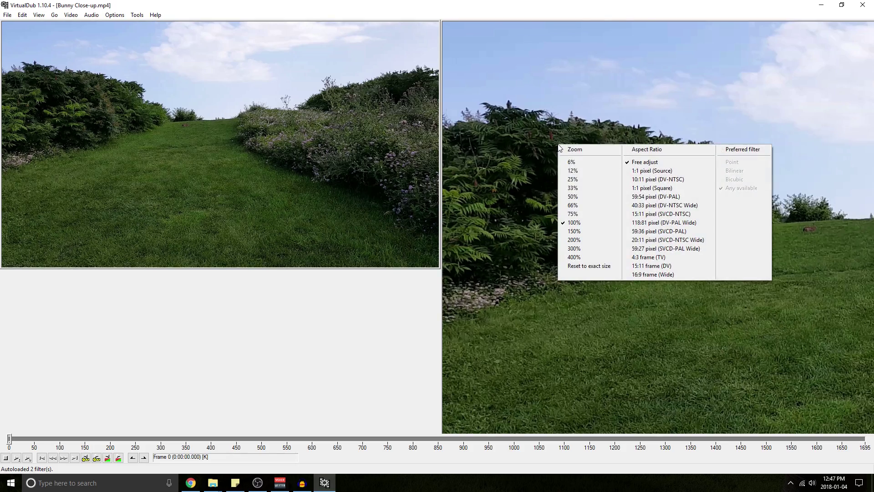
pyautogui.click(575, 197)
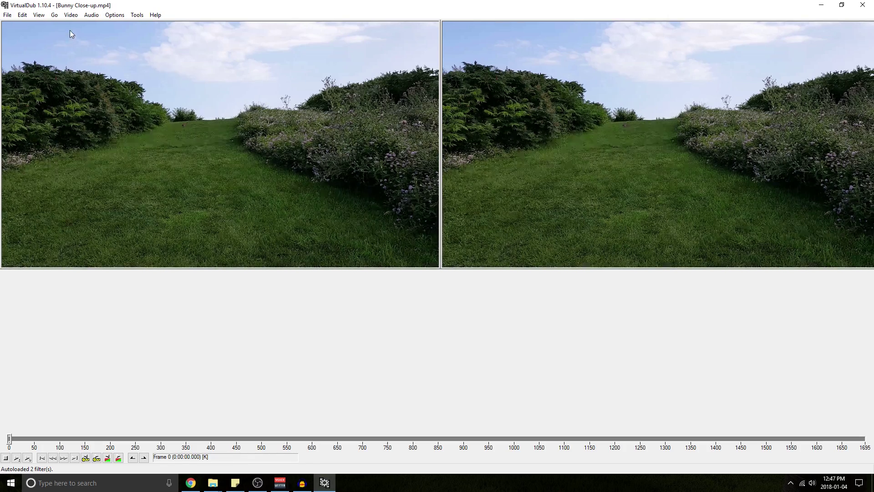
# - Add the Deshaker v3.1 filter from Video > Filters and open its settings
pyautogui.click(69, 15)
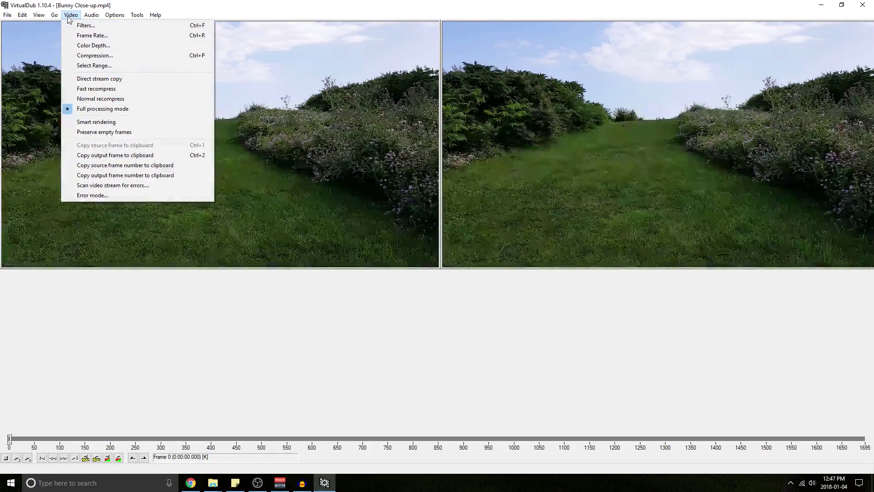
pyautogui.click(83, 26)
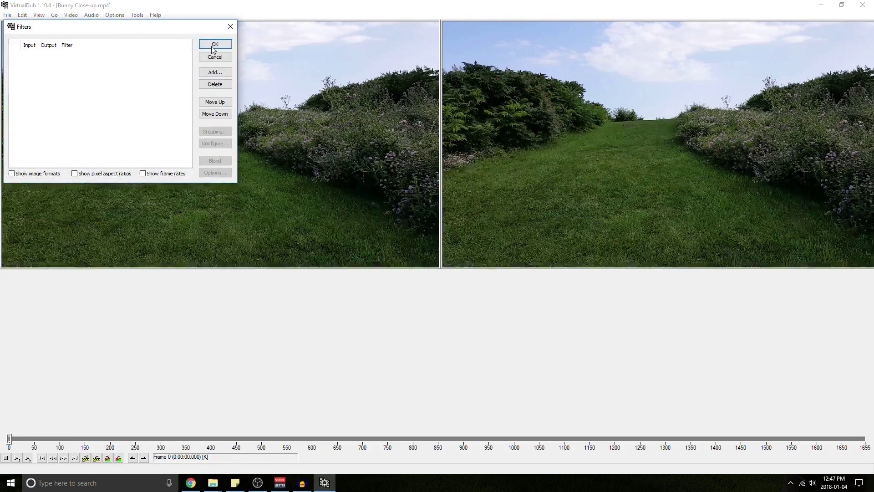
pyautogui.click(215, 73)
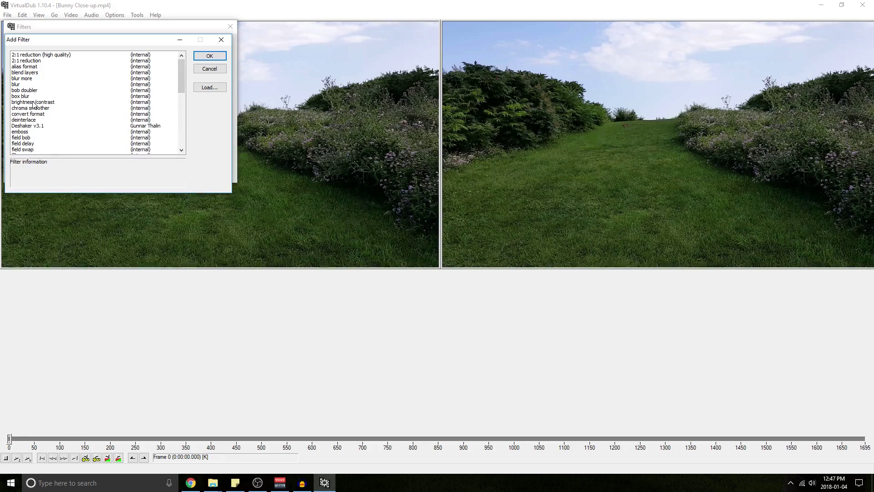
pyautogui.click(29, 124)
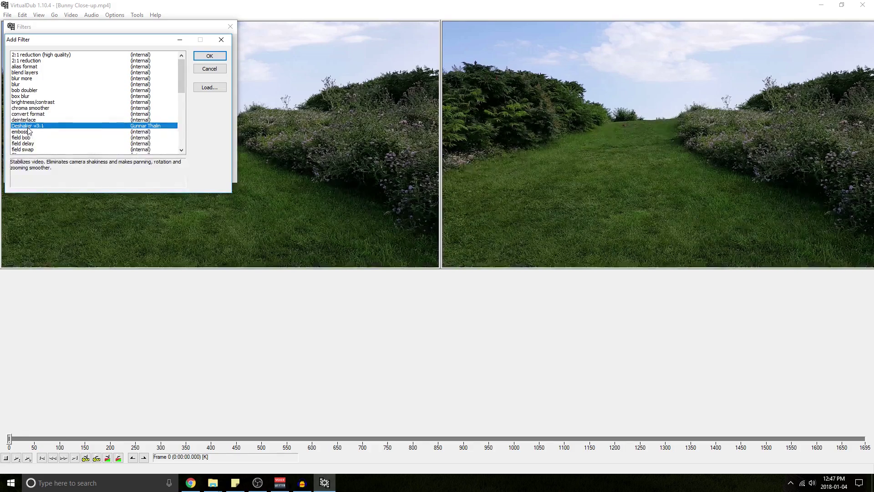
pyautogui.click(207, 56)
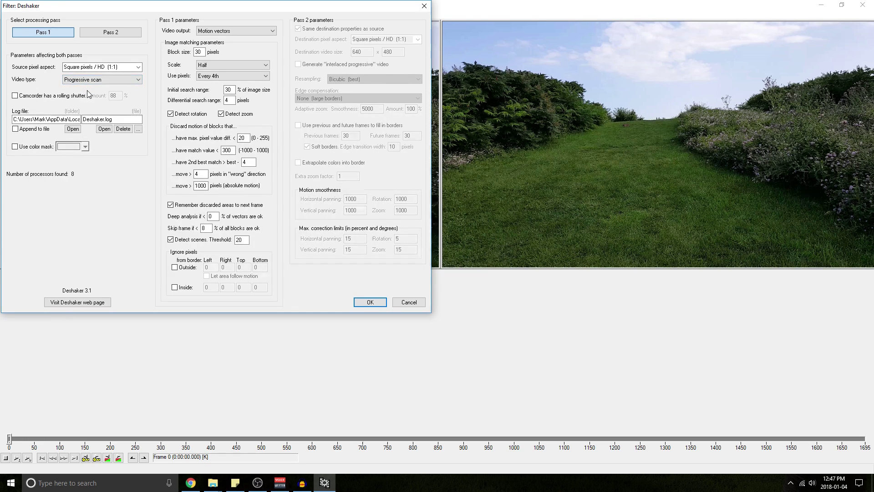
# - Set Deshaker Pass 1 scale to Full (most precise) and apply the filter
pyautogui.click(218, 64)
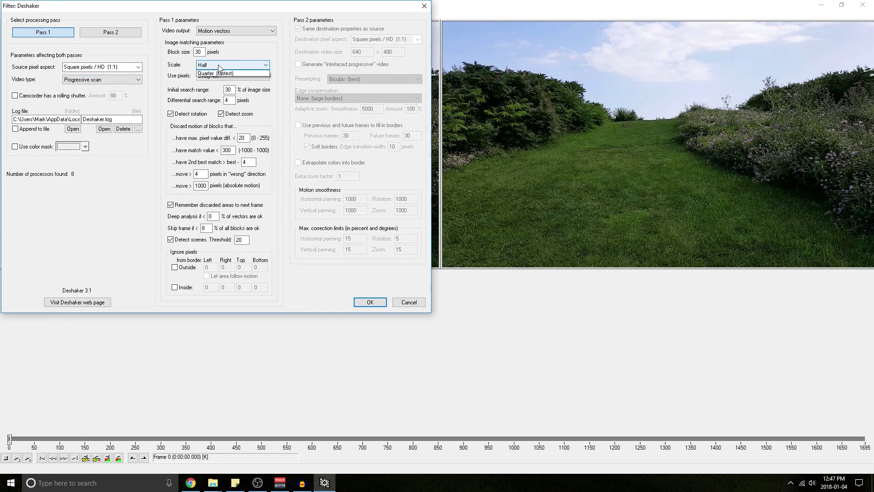
pyautogui.click(223, 74)
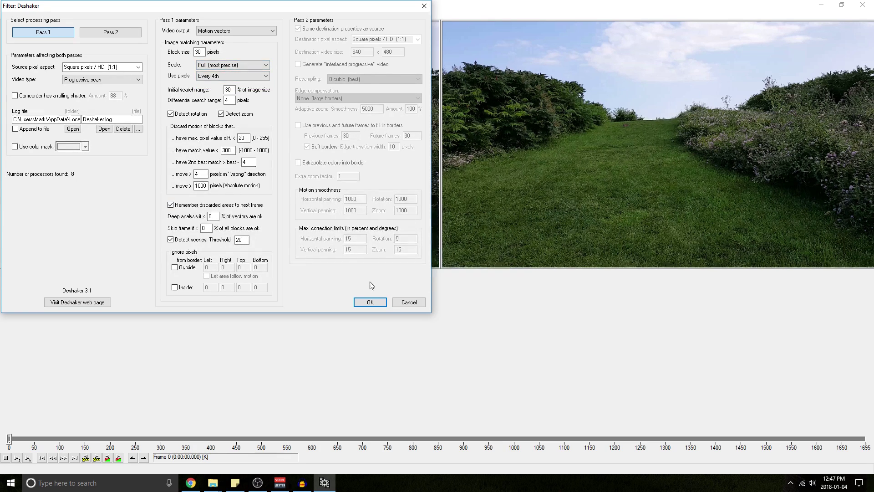
pyautogui.click(370, 300)
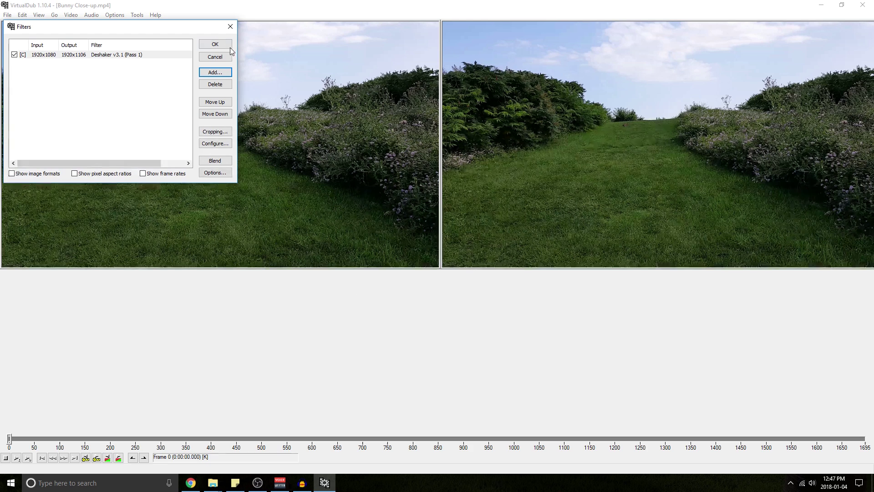
pyautogui.click(231, 47)
pyautogui.click(8, 15)
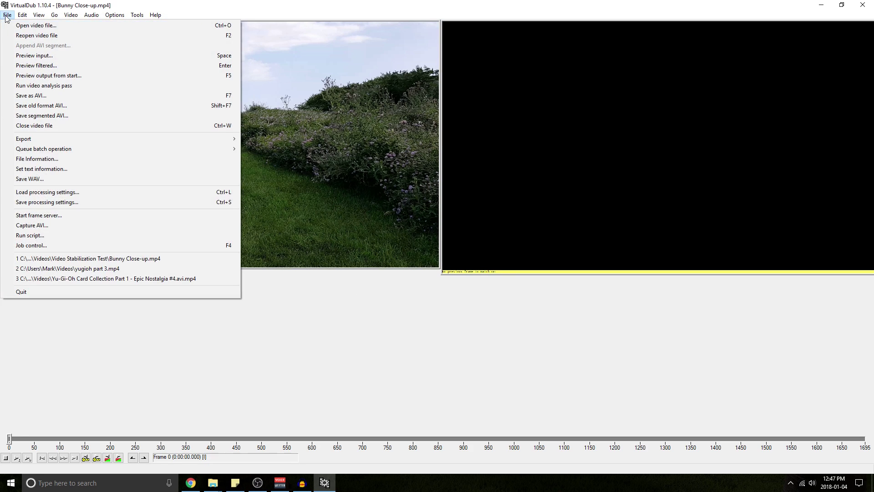
# - Run Deshaker's video analysis pass over all 1695 frames
pyautogui.click(37, 87)
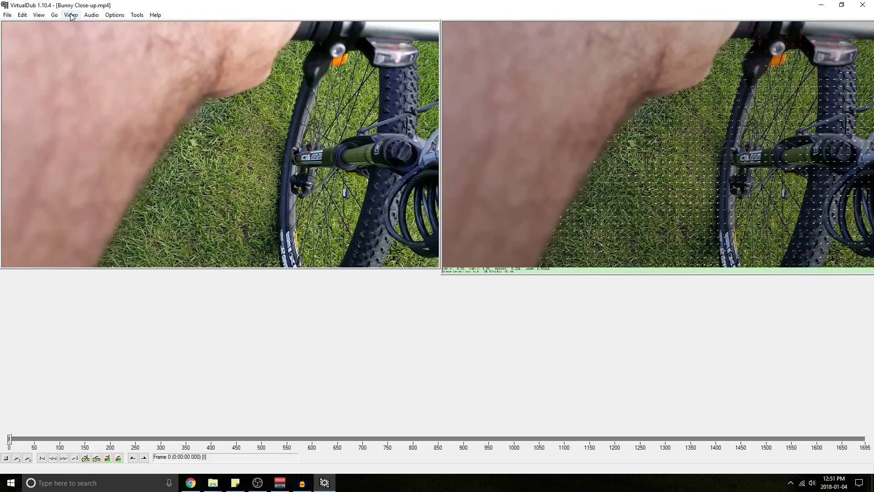
pyautogui.click(71, 15)
# - Add a second Deshaker v3.1 filter in Pass 2 with adaptive zoom average + fixed zoom edge compensation
pyautogui.click(82, 26)
pyautogui.click(222, 72)
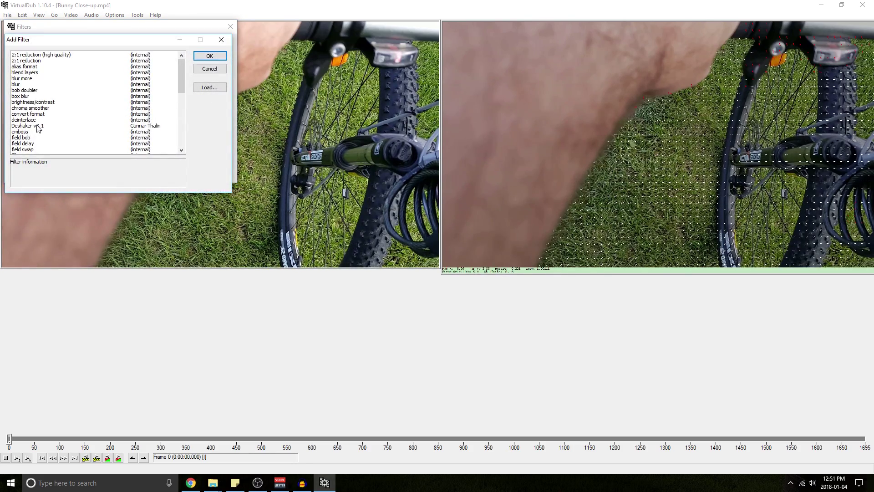
pyautogui.click(37, 127)
pyautogui.click(210, 56)
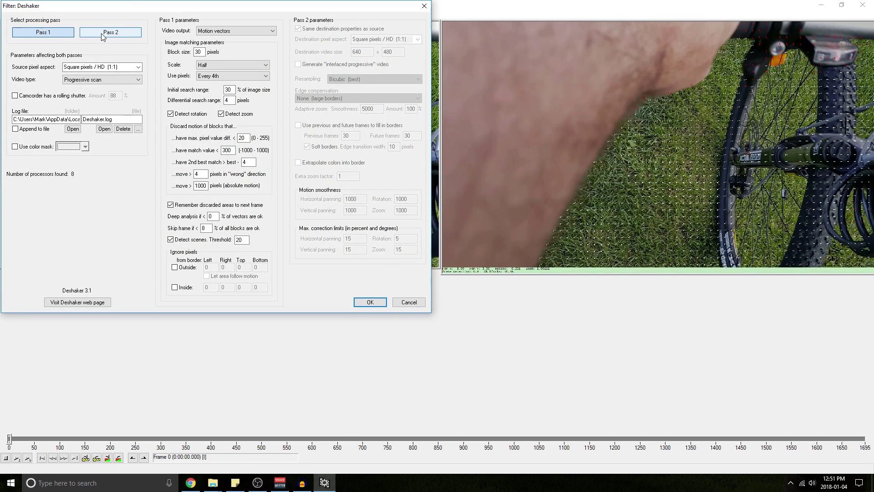
pyautogui.click(102, 36)
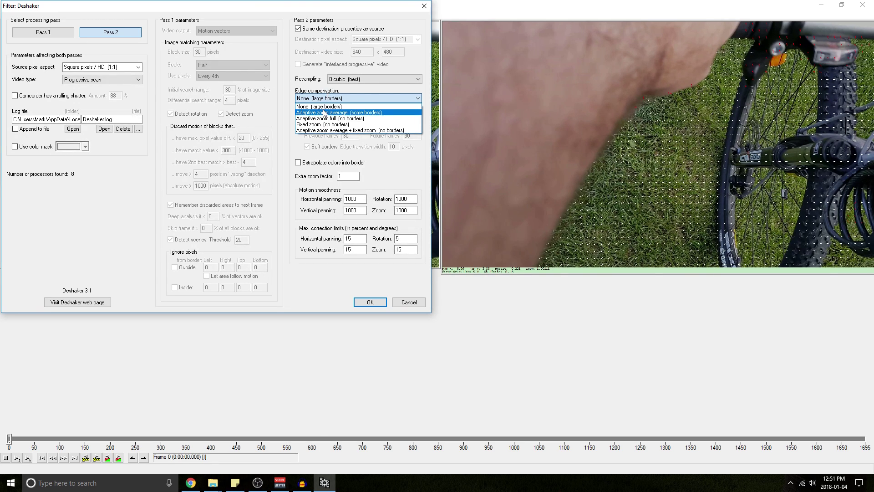
pyautogui.click(373, 129)
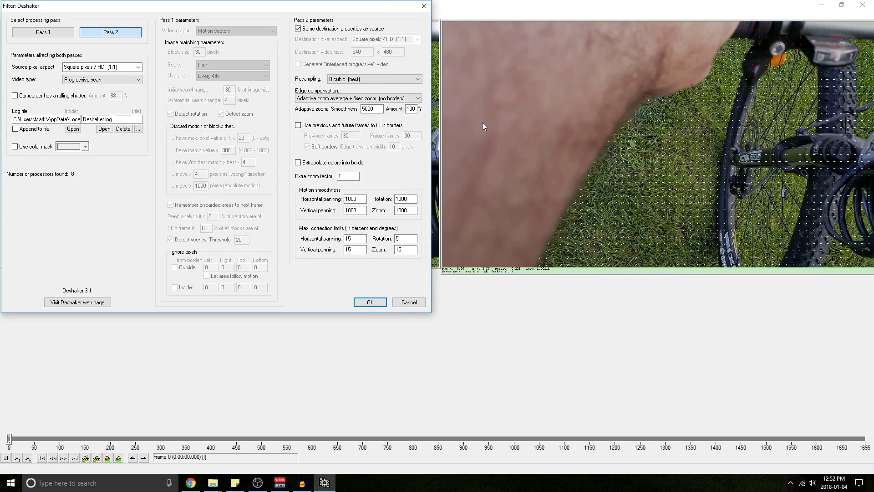
pyautogui.click(370, 302)
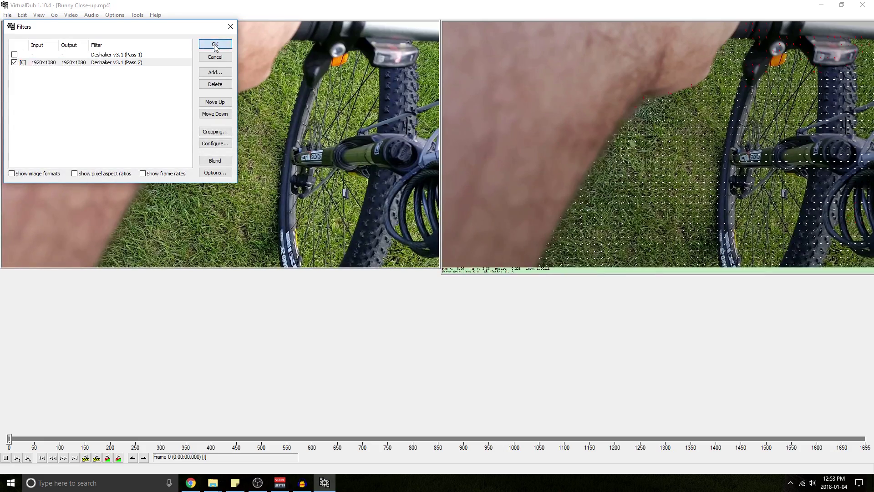
pyautogui.click(215, 46)
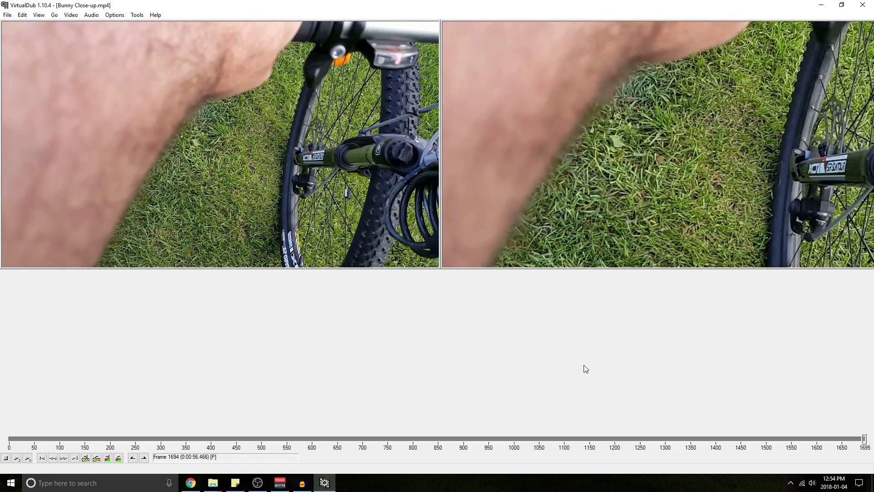
# - Choose x264vfw - H.264/MPEG-4 AVC as the output video compression codec
pyautogui.click(72, 15)
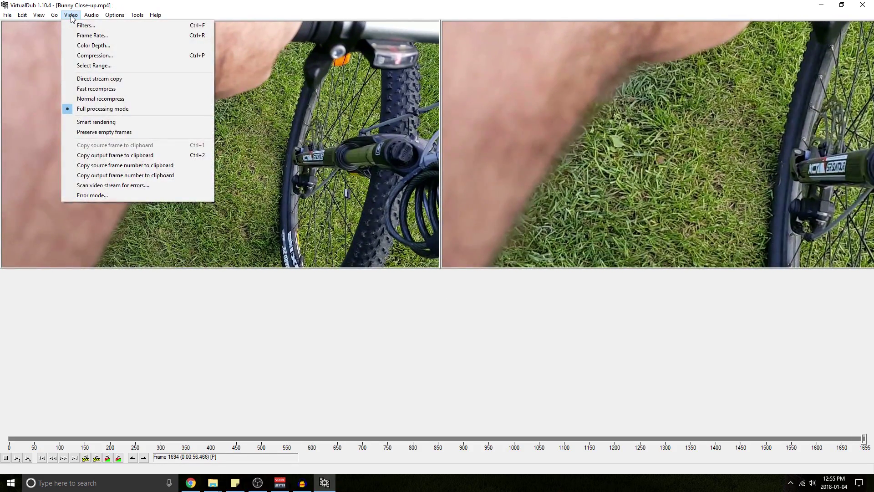
pyautogui.click(91, 56)
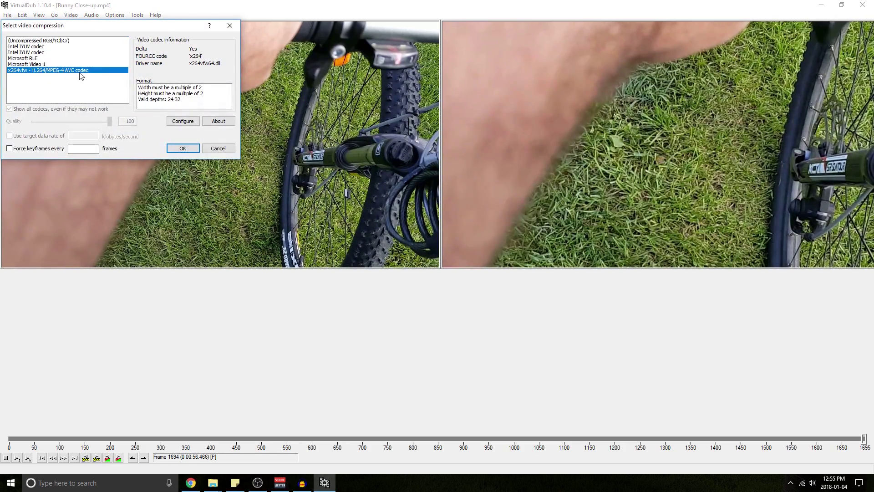
pyautogui.click(186, 148)
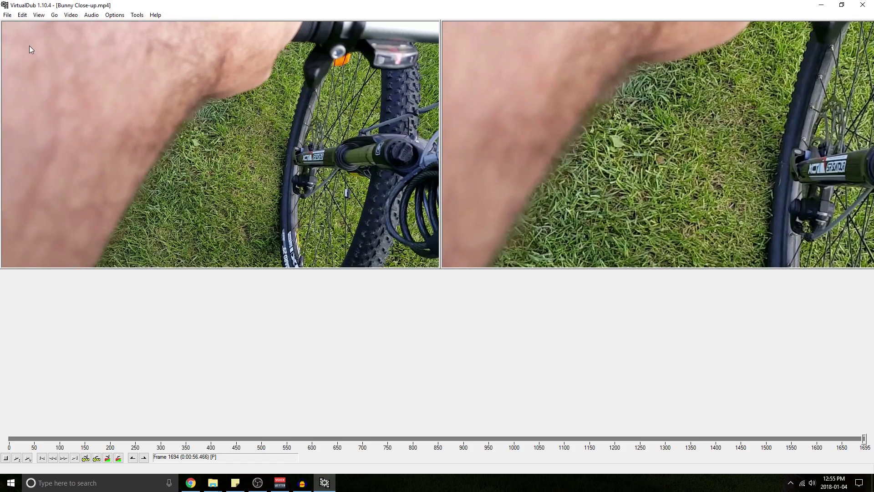
pyautogui.click(7, 15)
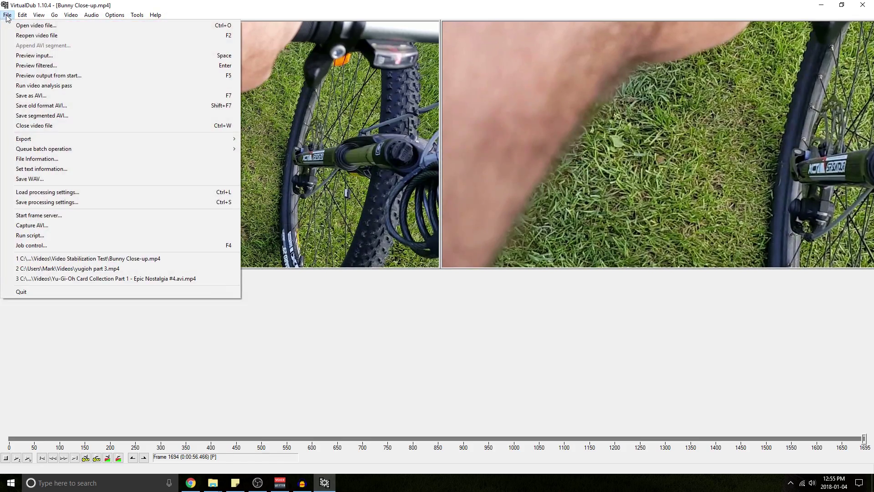
# - Save the stabilized output as a new AVI file in the Videos folder, starting the render
pyautogui.click(38, 95)
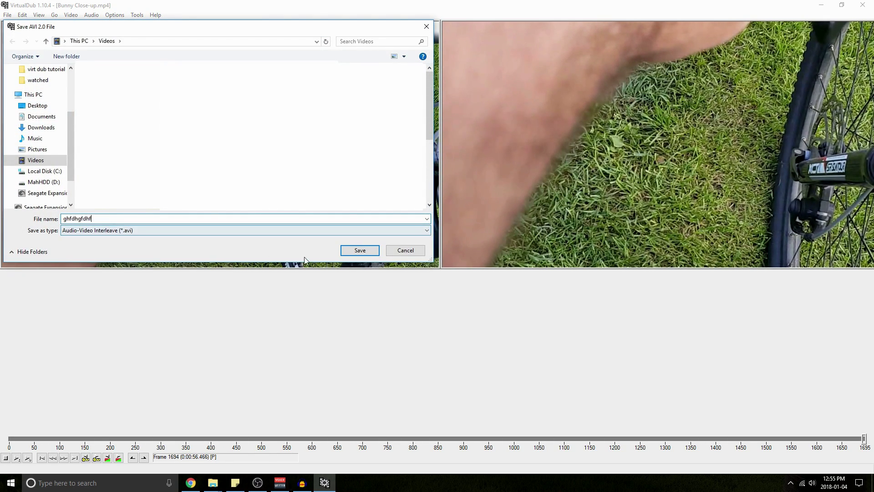
pyautogui.click(359, 252)
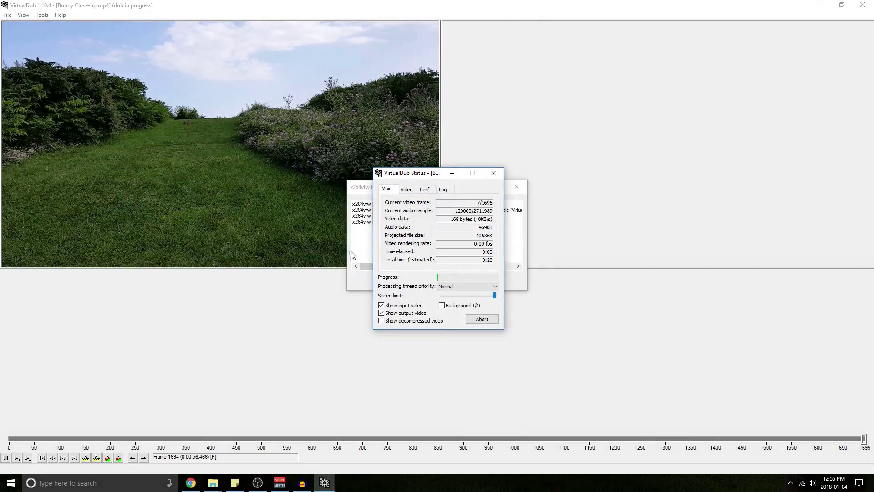
# - Dismiss the x264vfw log message and raise processing thread priority to Highest
pyautogui.click(410, 281)
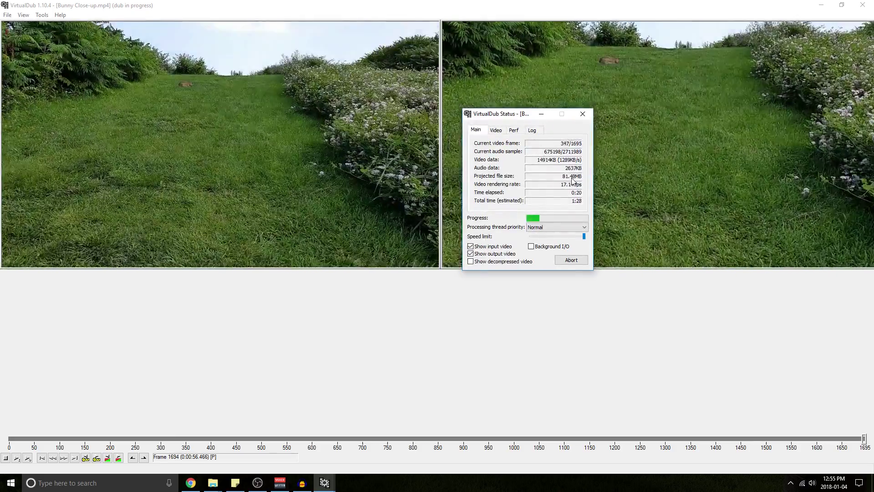
pyautogui.click(557, 227)
pyautogui.click(553, 279)
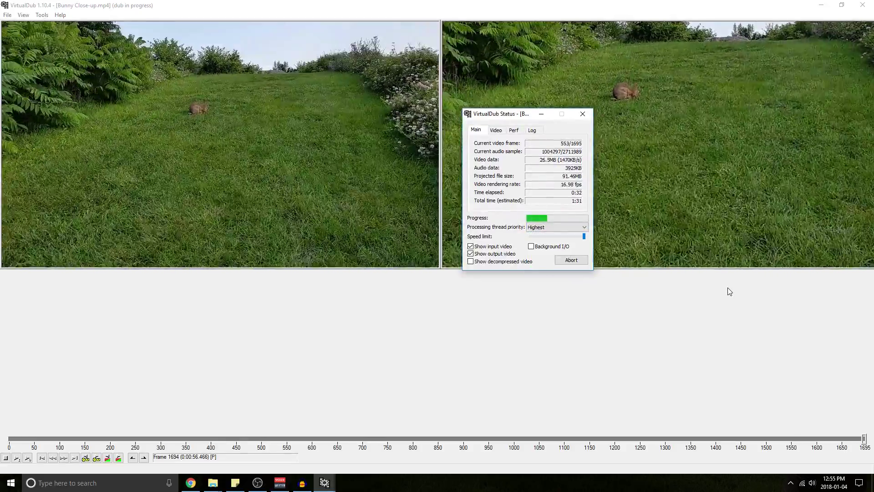